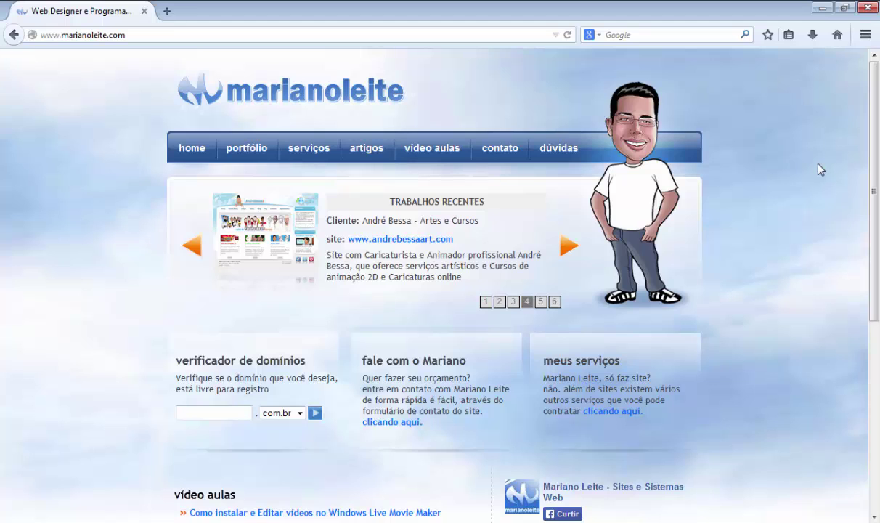
# - Search google.com.br for "Virtual CloneDrive" and open the SlySoft Virtual CloneDrive page
pyautogui.click(477, 33)
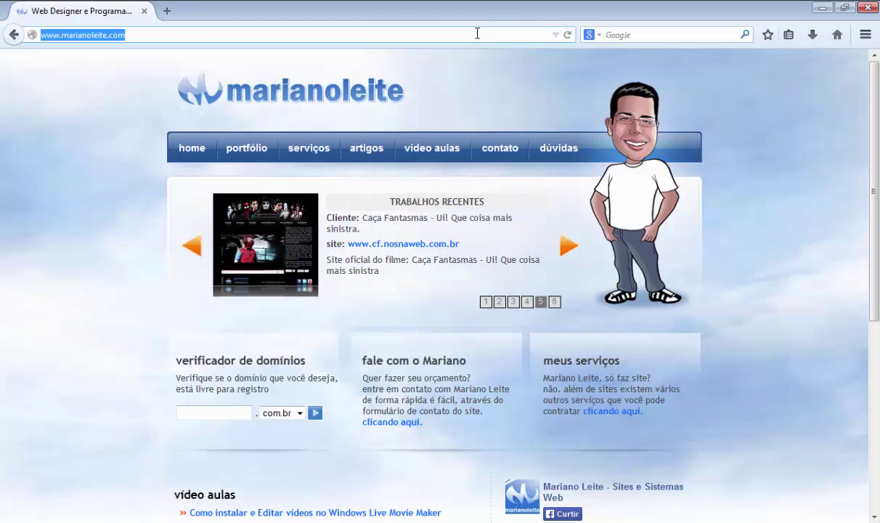
pyautogui.write('google.com.br/')
pyautogui.press('Return')
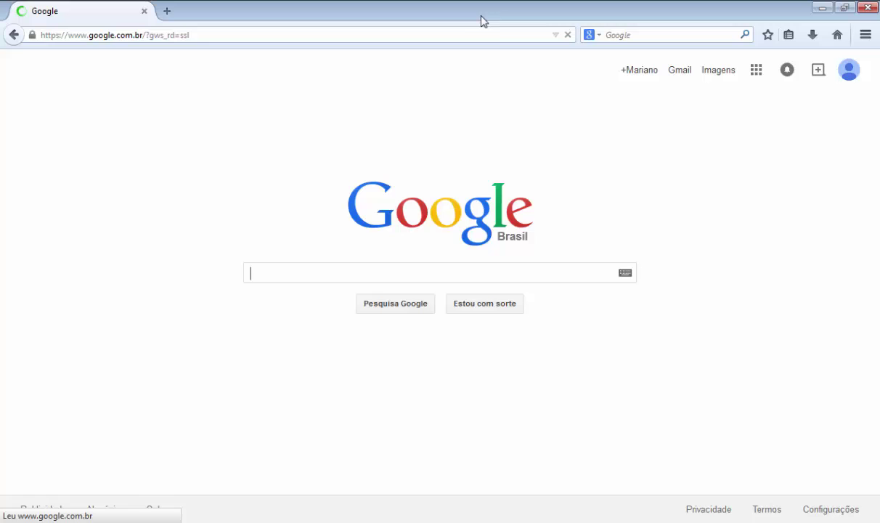
pyautogui.write('Virtual CloneDrive')
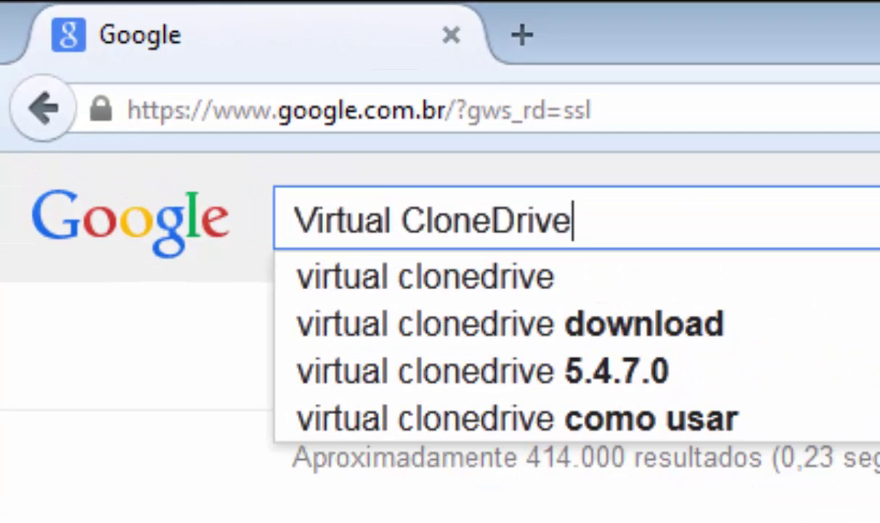
pyautogui.press('Return')
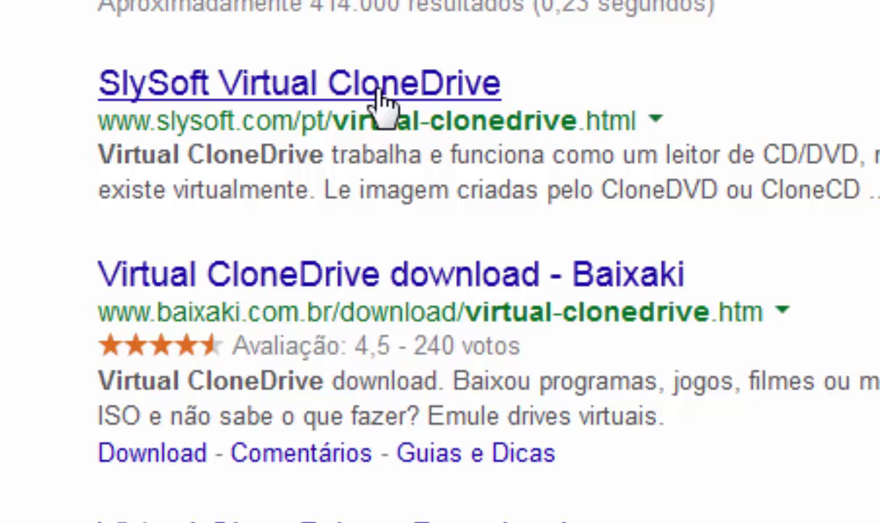
pyautogui.click(398, 88)
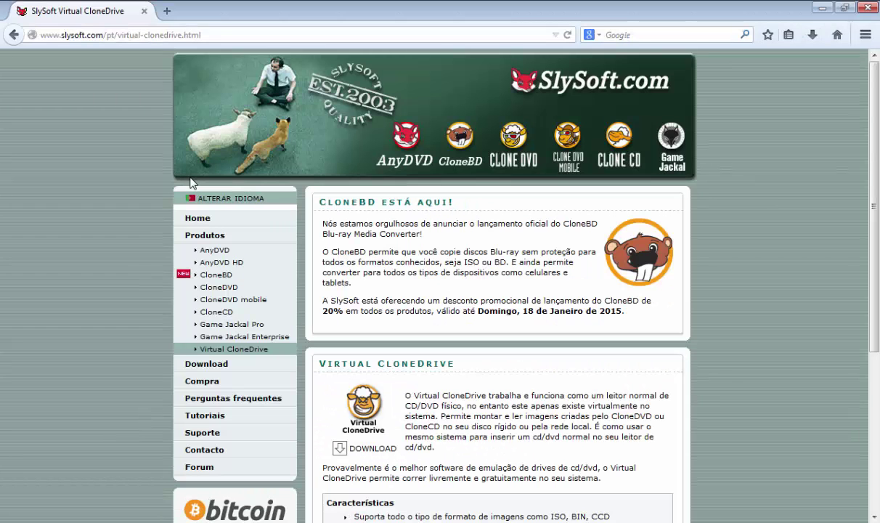
# - Go to SlySoft's download page and download the Virtual CloneDrive 5.4.7.0 freeware installer
pyautogui.moveTo(875, 135); pyautogui.dragTo(874, 218)
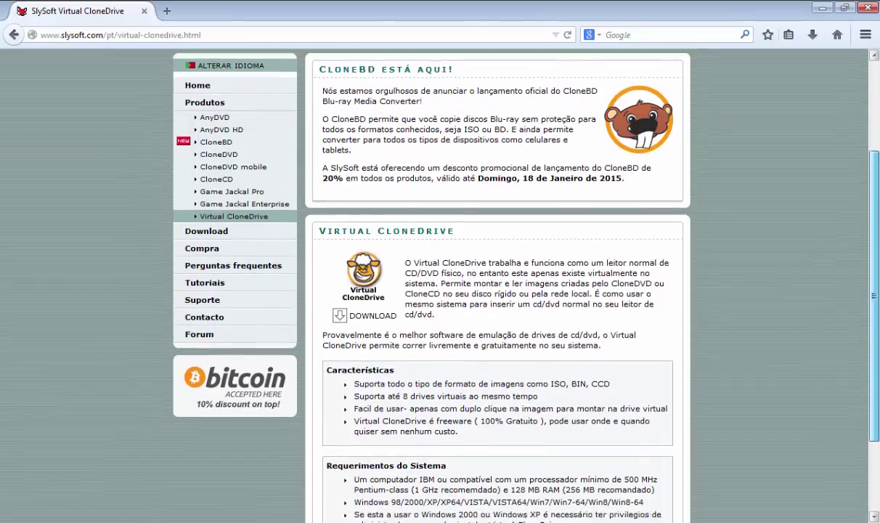
pyautogui.scroll(3, 594, 122)
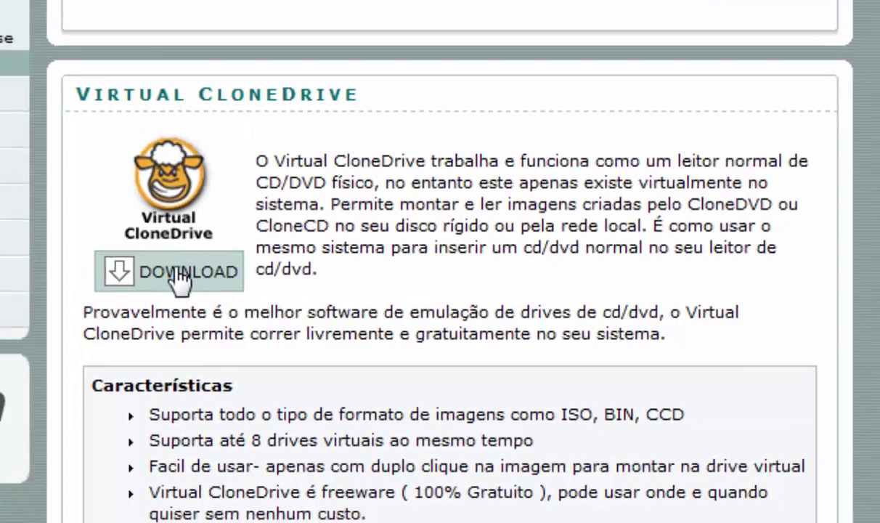
pyautogui.click(180, 276)
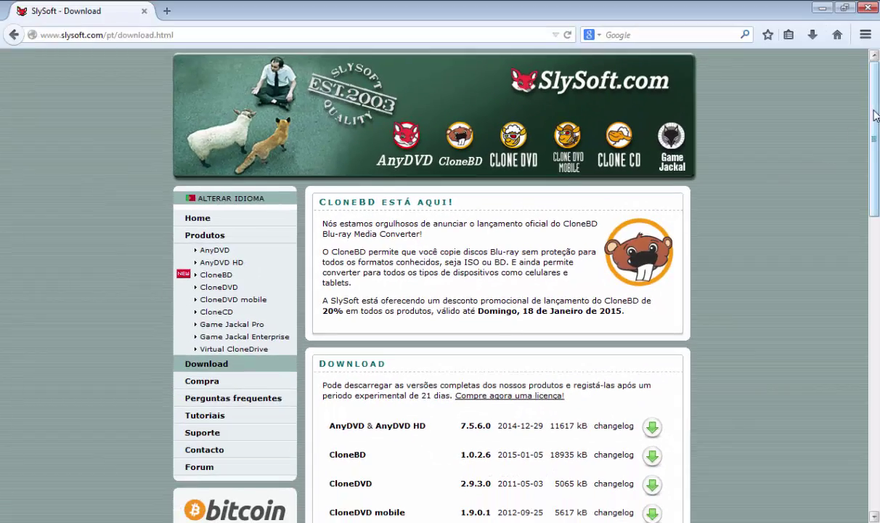
pyautogui.moveTo(875, 116); pyautogui.dragTo(877, 200)
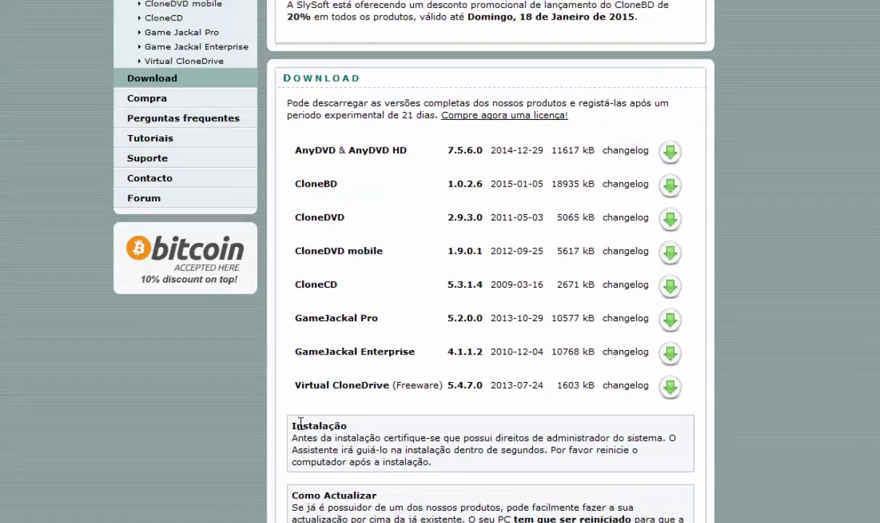
pyautogui.moveTo(413, 394); pyautogui.dragTo(330, 394)
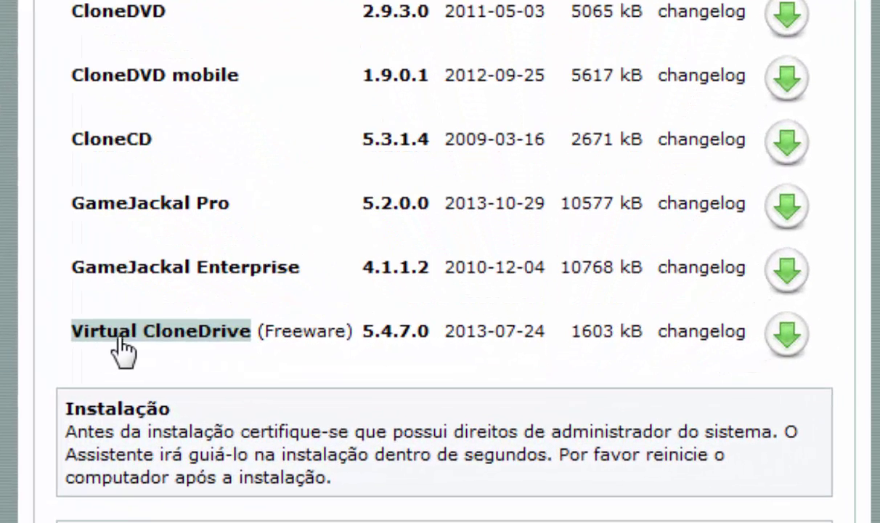
pyautogui.moveTo(654, 331); pyautogui.dragTo(783, 334)
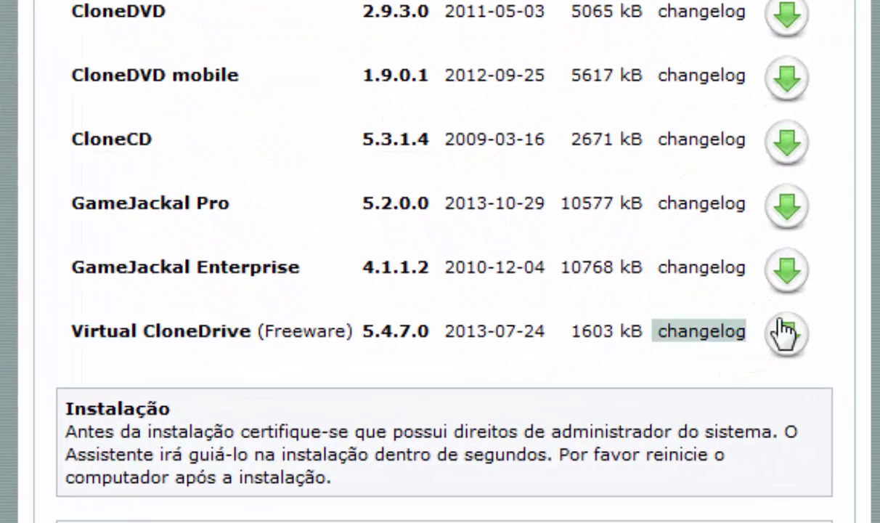
pyautogui.click(785, 336)
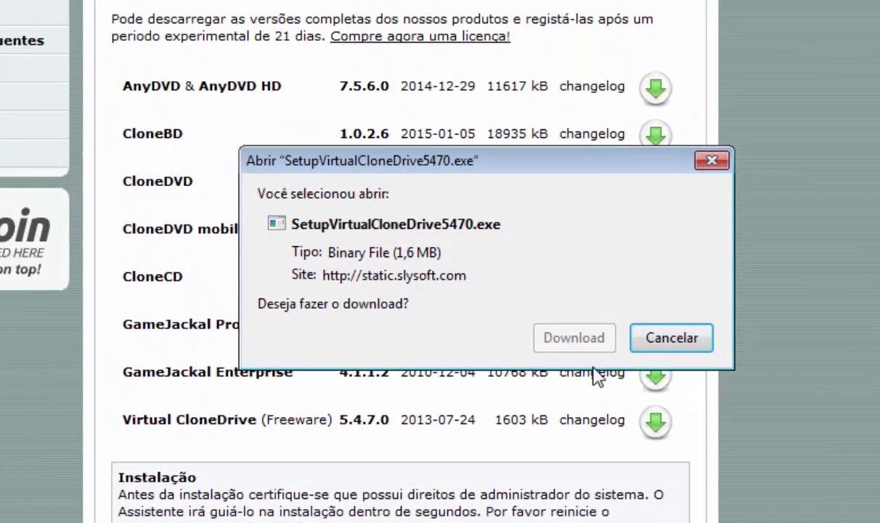
pyautogui.click(579, 341)
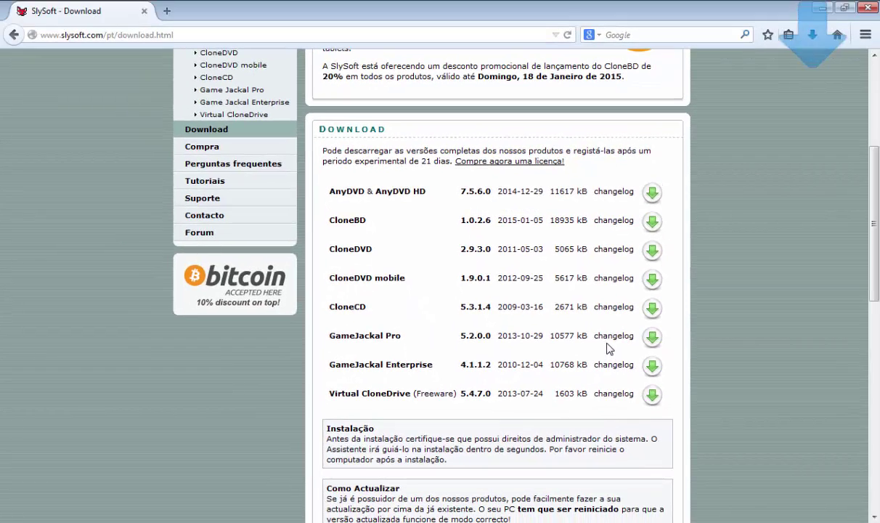
pyautogui.doubleClick(476, 396)
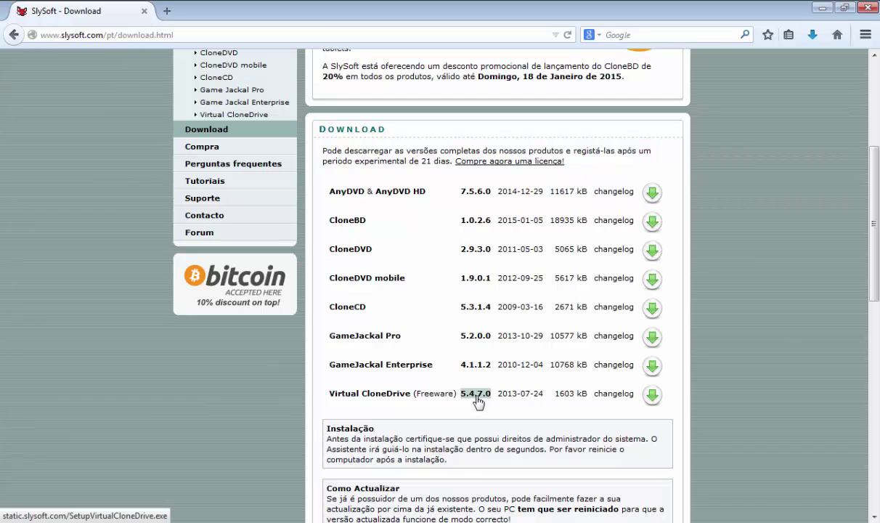
# - Run the downloaded SetupVirtualCloneDrive5470.exe and accept the license agreement
pyautogui.click(809, 36)
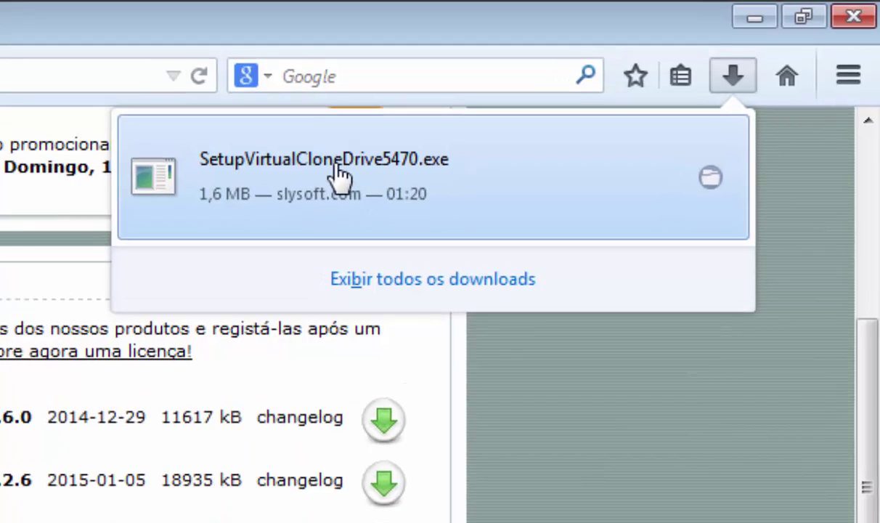
pyautogui.click(393, 173)
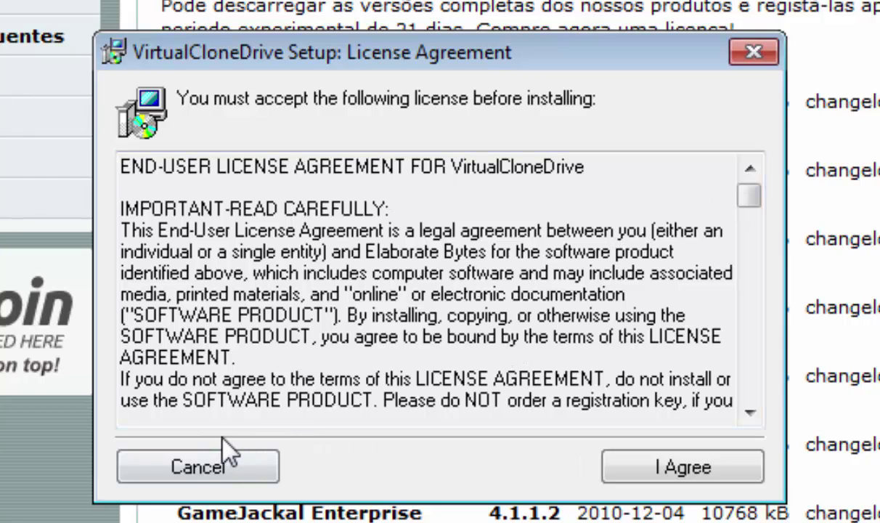
pyautogui.click(669, 461)
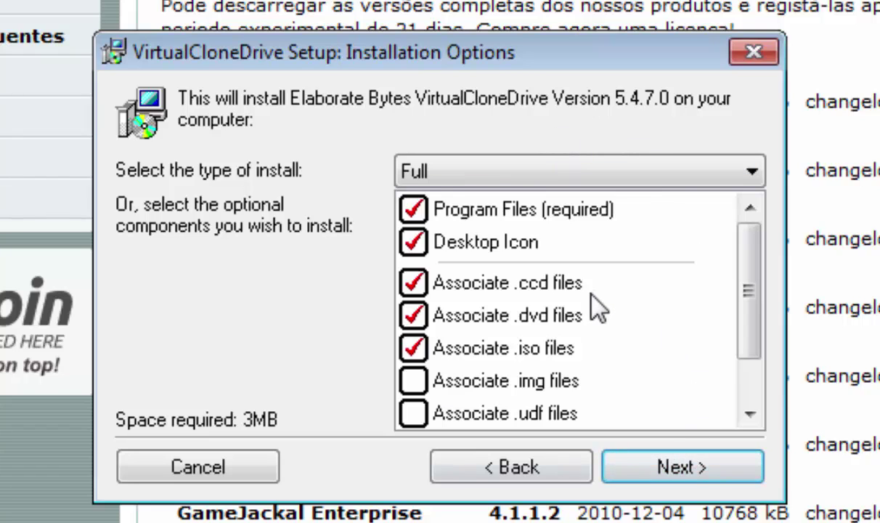
# - Exclude the .iso, .dvd and .ccd file associations from the installation, keep the program files and desktop icon, and continue
pyautogui.click(418, 350)
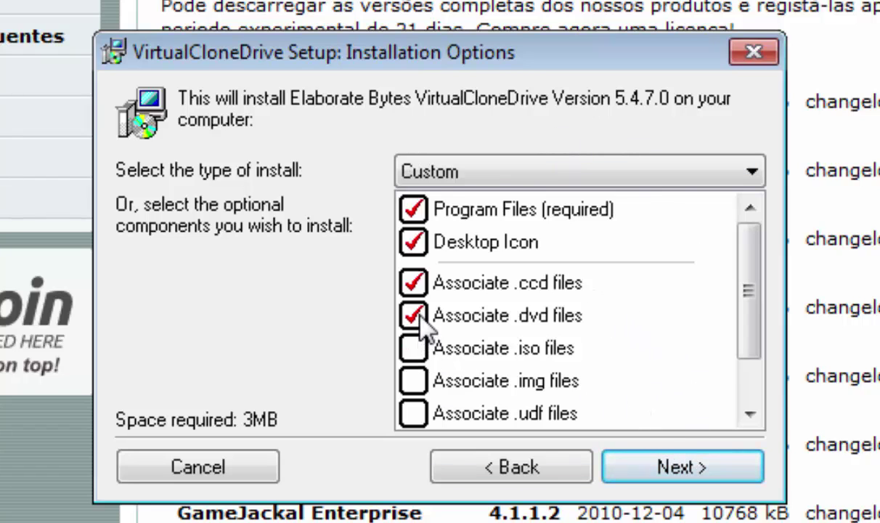
pyautogui.click(415, 317)
pyautogui.click(416, 283)
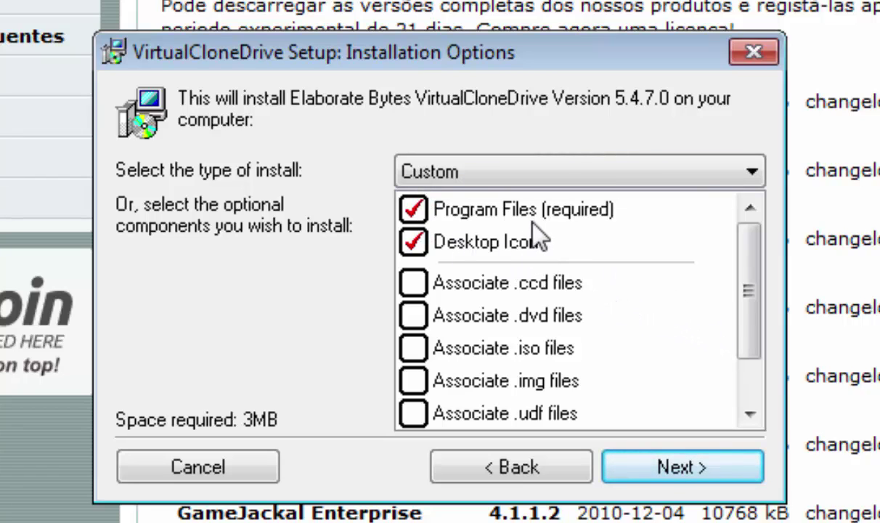
pyautogui.moveTo(746, 294); pyautogui.dragTo(748, 396)
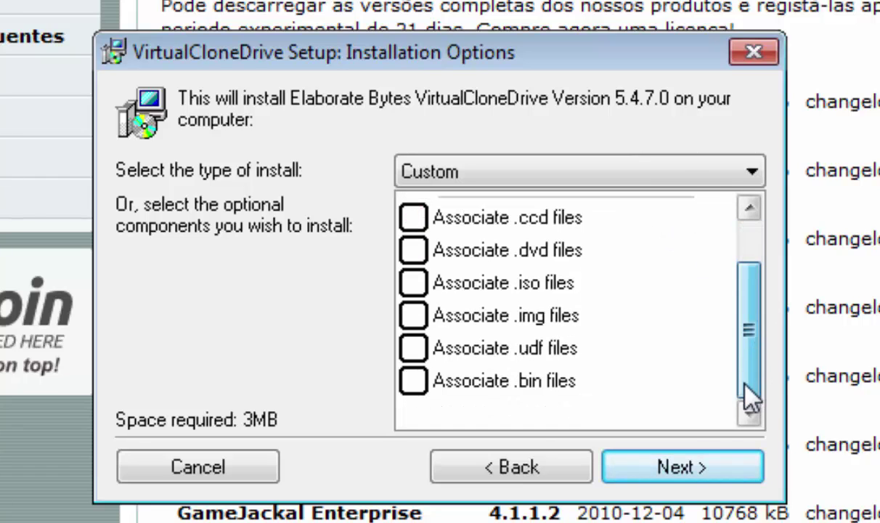
pyautogui.moveTo(753, 353); pyautogui.dragTo(761, 285)
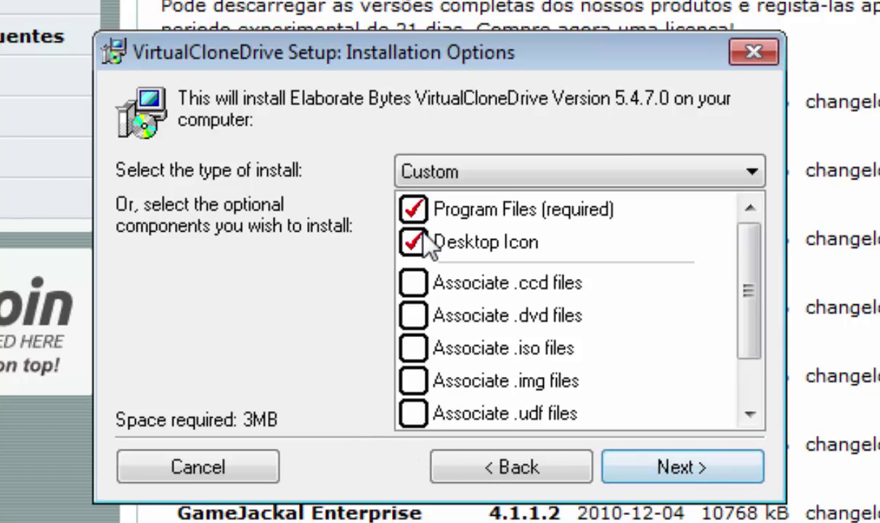
pyautogui.click(675, 462)
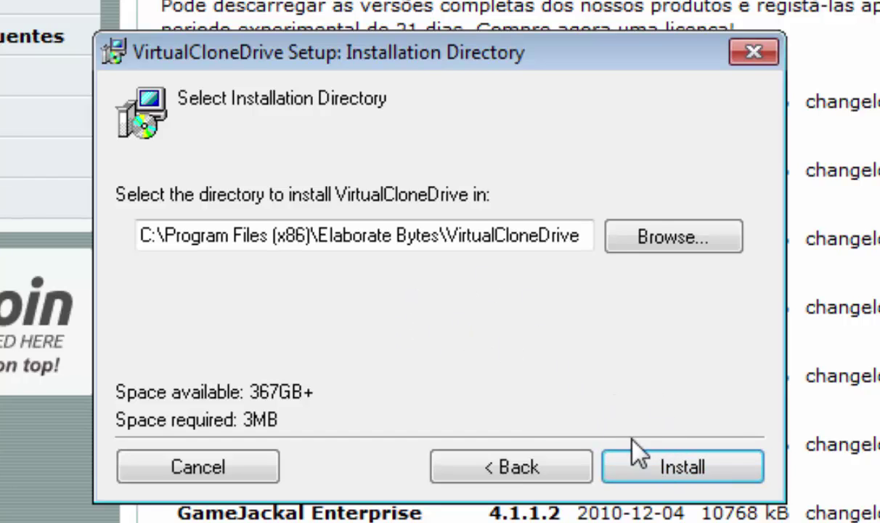
# - Install VirtualCloneDrive in the default directory, allow the Elaborate Bytes device software, and close the completed setup
pyautogui.click(667, 461)
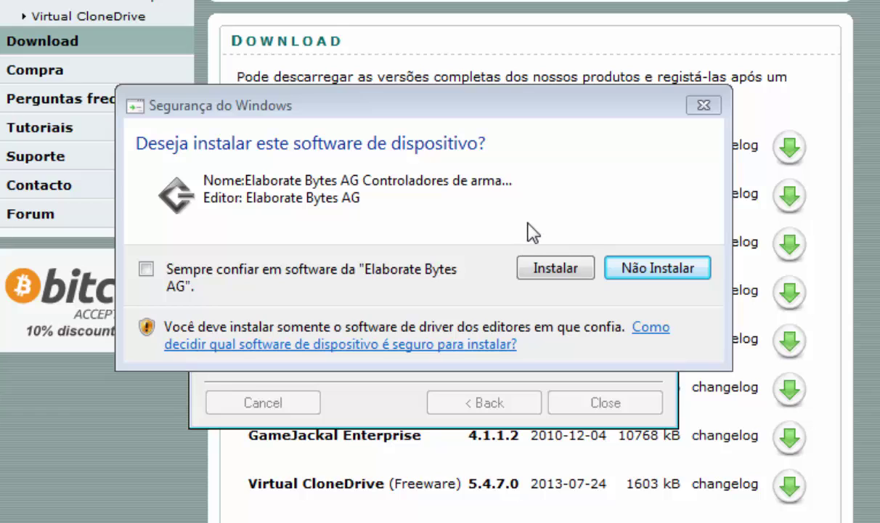
pyautogui.click(547, 273)
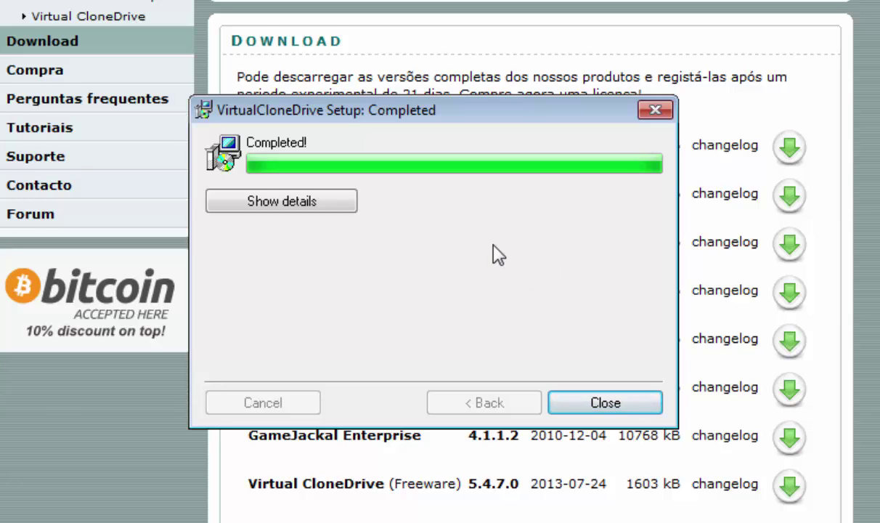
pyautogui.click(594, 408)
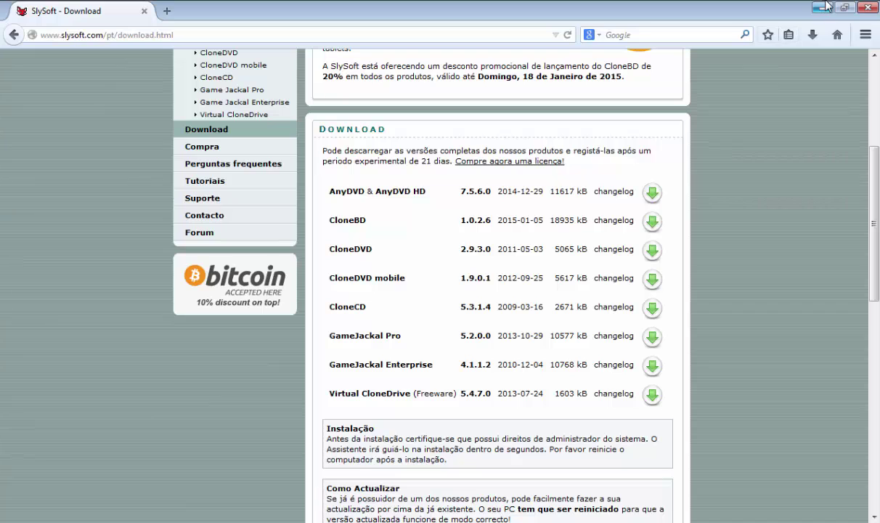
# - Minimize the browser, open Virtual CloneDrive from the desktop, and choose 1 as the number of drives
pyautogui.click(825, 6)
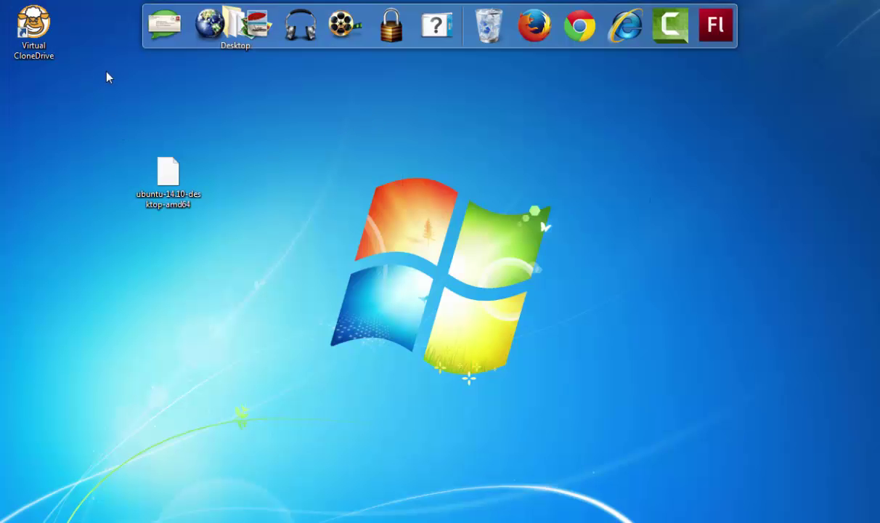
pyautogui.doubleClick(34, 27)
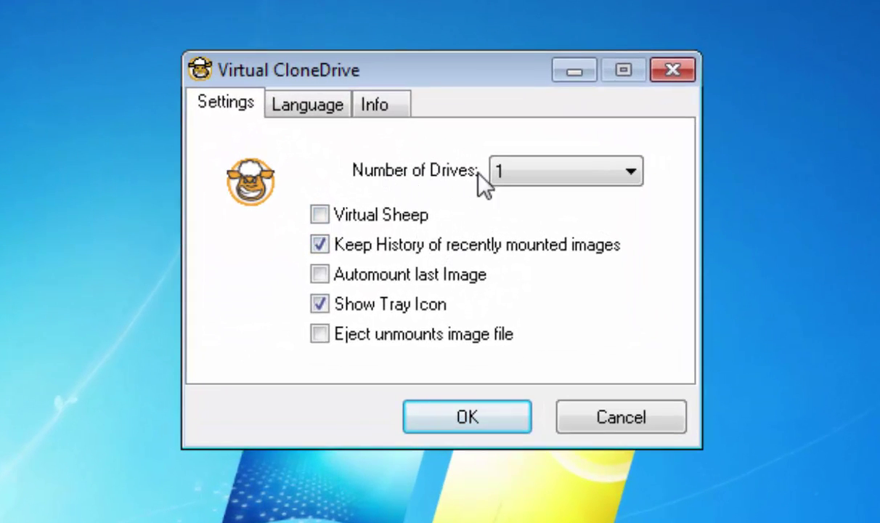
pyautogui.click(557, 173)
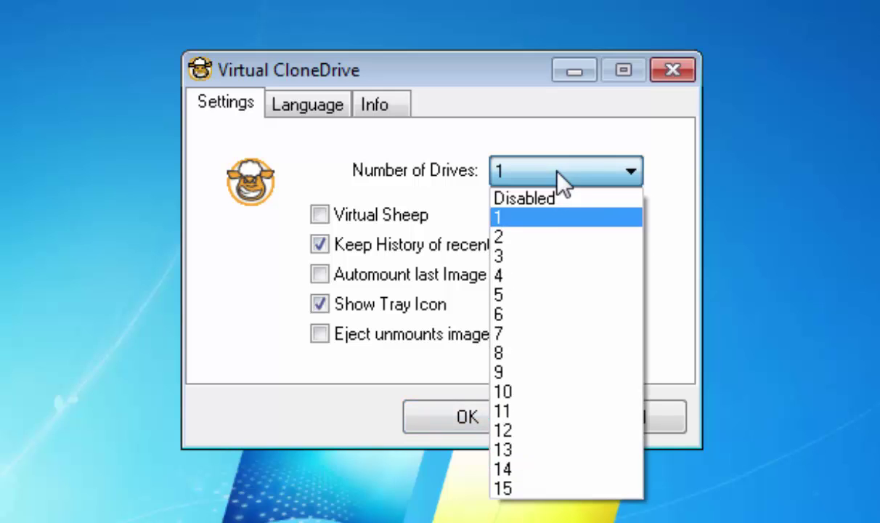
pyautogui.click(508, 216)
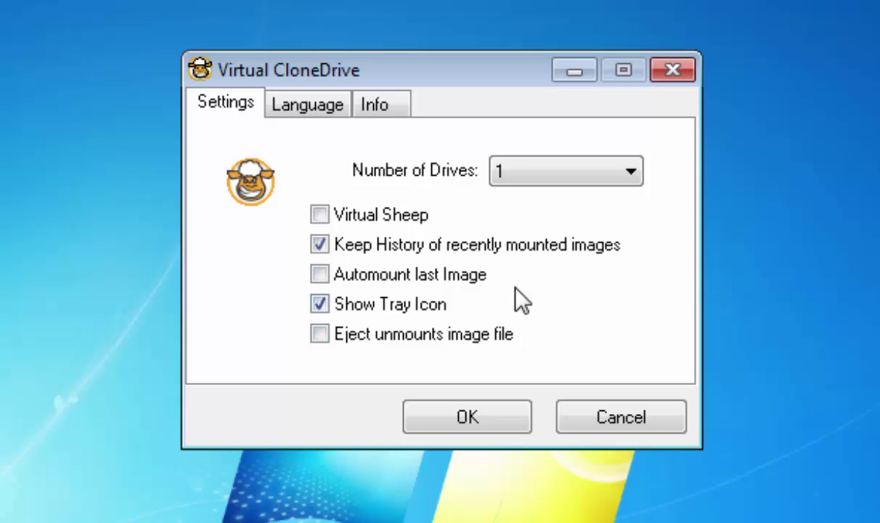
# - Set the Virtual CloneDrive language to Português Brasil, check the version information, and confirm the settings
pyautogui.click(309, 109)
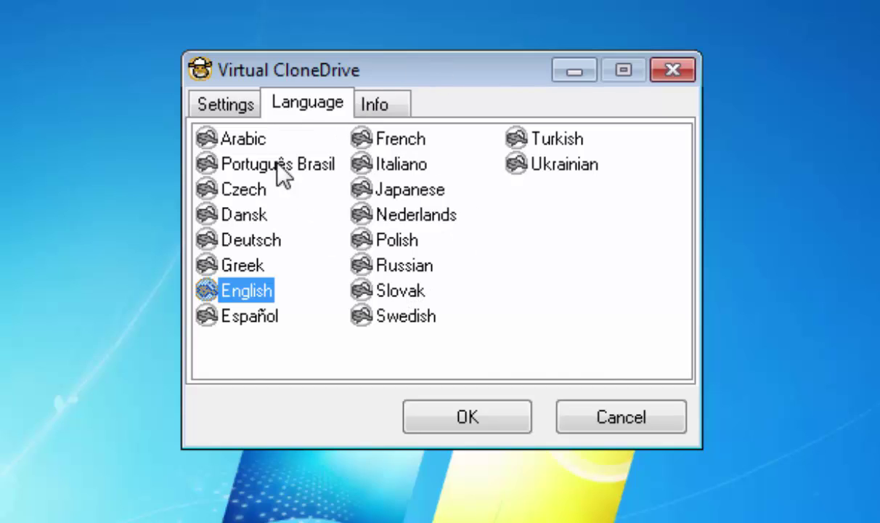
pyautogui.click(245, 164)
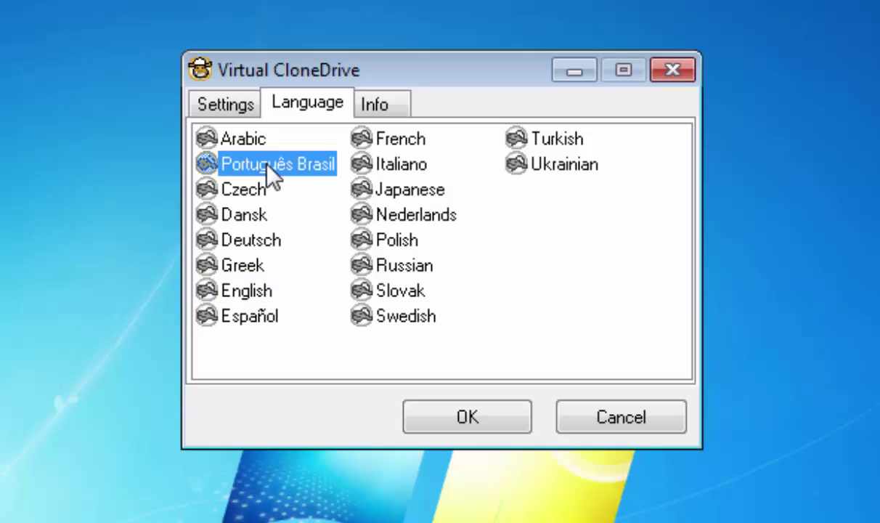
pyautogui.click(378, 109)
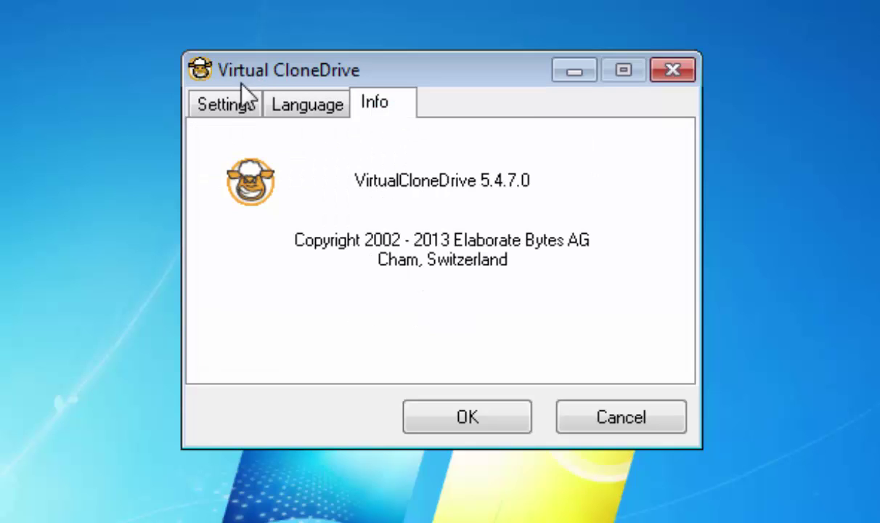
pyautogui.click(222, 109)
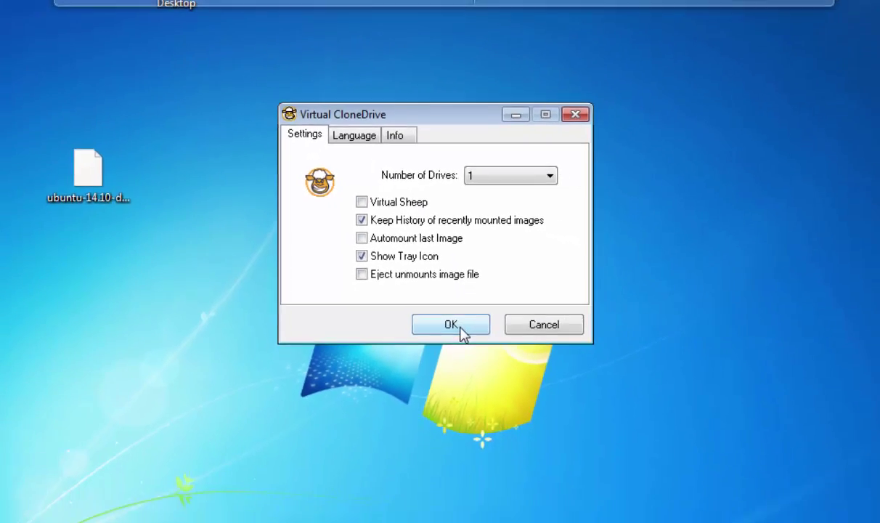
pyautogui.click(475, 396)
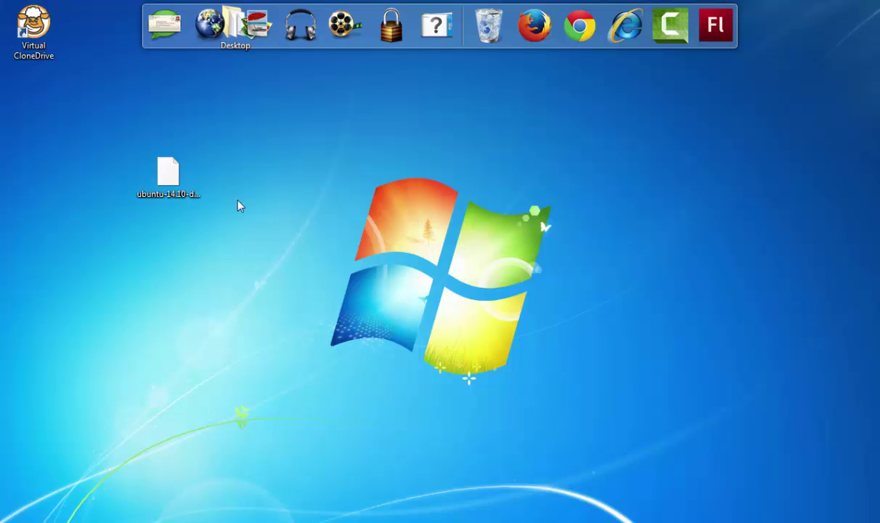
# - Move the ubuntu-14.10-desktop-amd64 image file on the desktop to directly below the Virtual CloneDrive icon
pyautogui.click(170, 176)
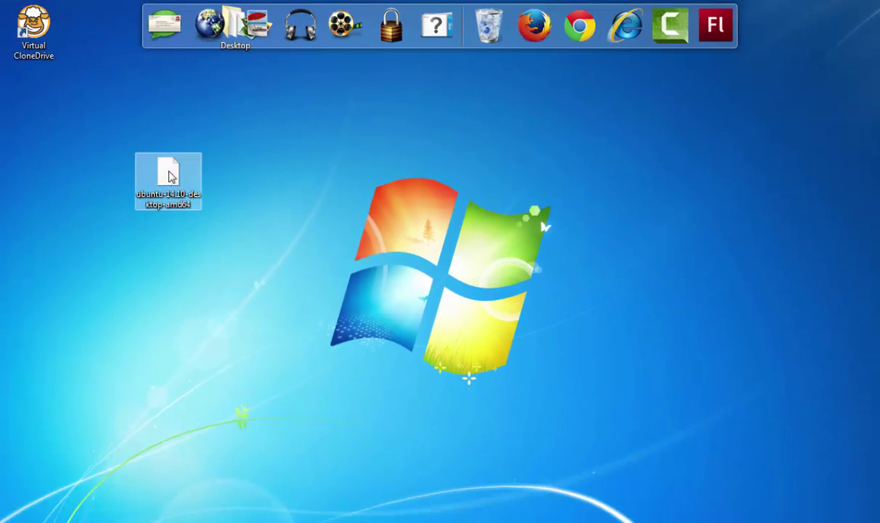
pyautogui.moveTo(169, 173); pyautogui.dragTo(36, 105)
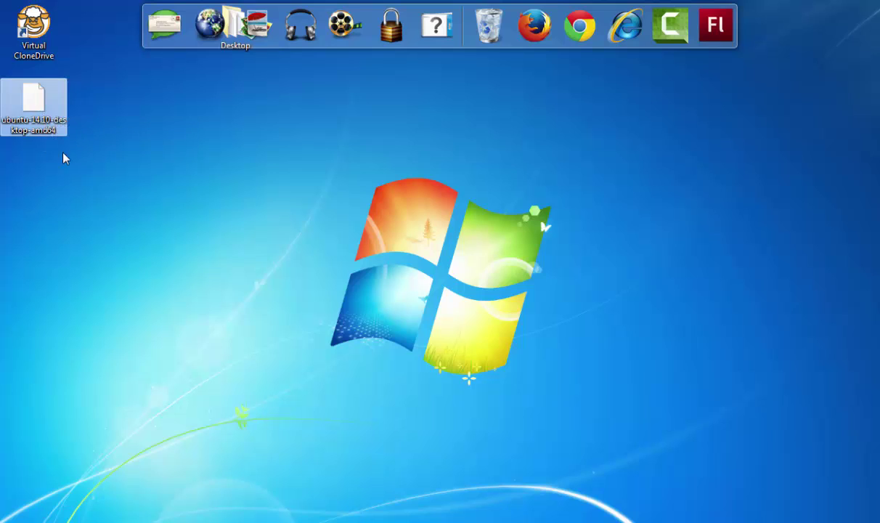
pyautogui.click(140, 175)
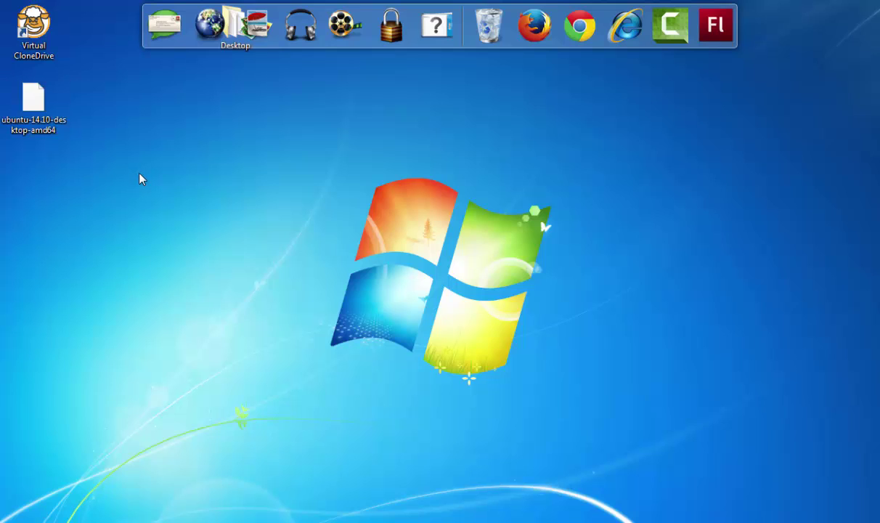
pyautogui.click(33, 102)
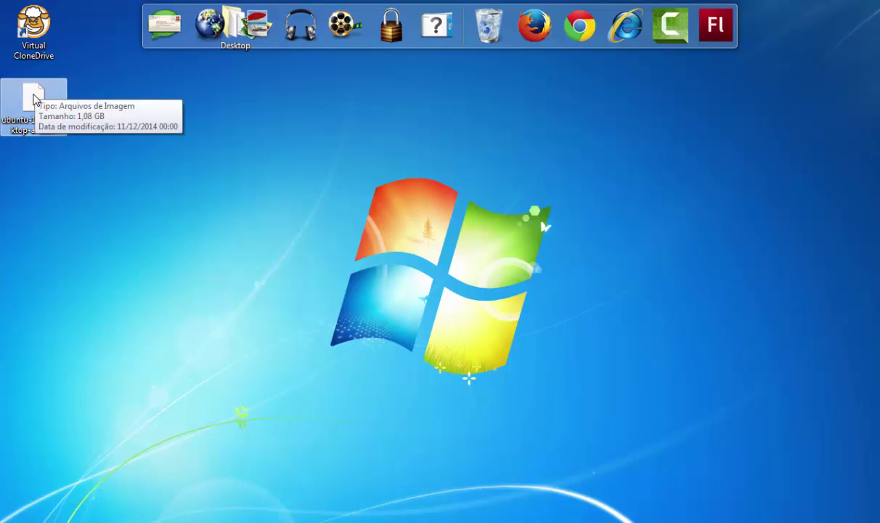
pyautogui.click(94, 178)
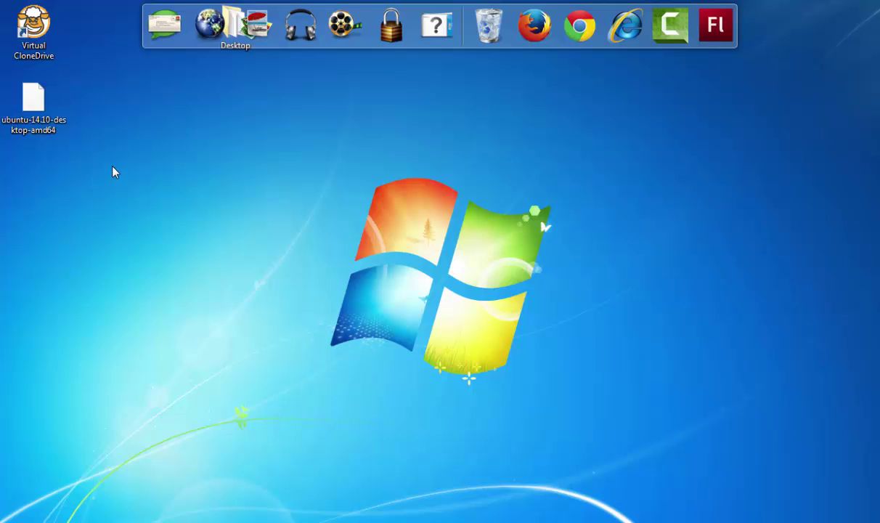
# - Mount the ubuntu-14.10-desktop-amd64 image on Virtual CloneDrive drive F: and dismiss the AutoPlay window
pyautogui.click(39, 102)
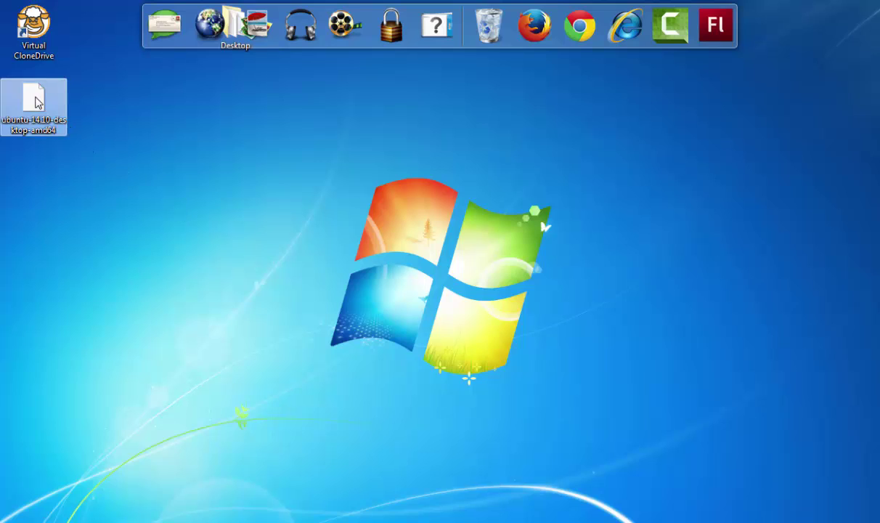
pyautogui.rightClick(38, 102)
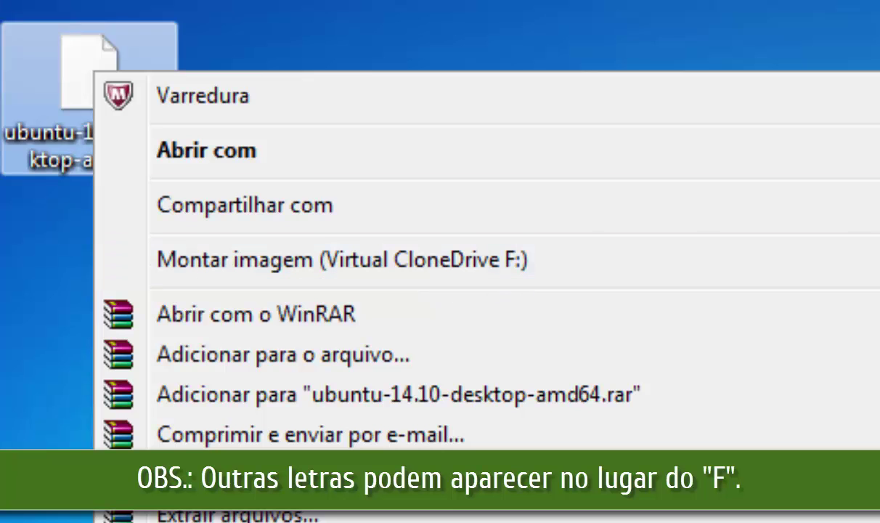
pyautogui.click(864, 259)
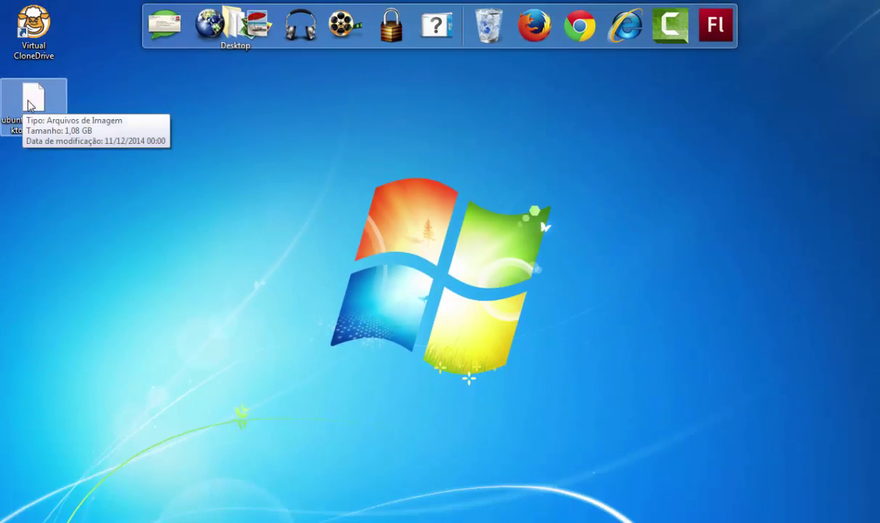
pyautogui.rightClick(30, 106)
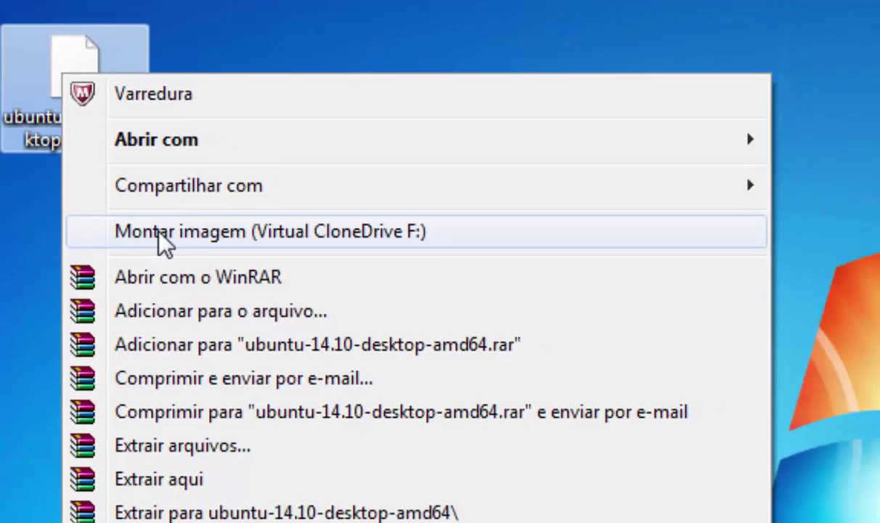
pyautogui.click(188, 255)
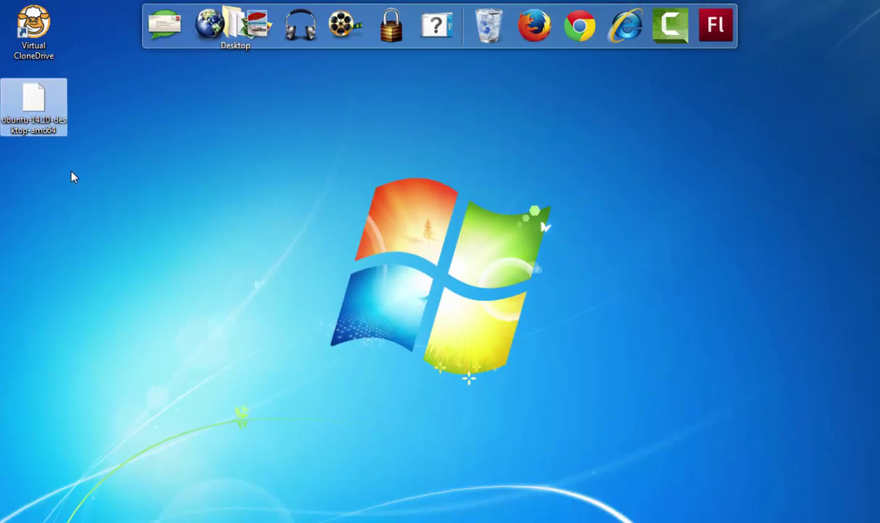
pyautogui.click(72, 177)
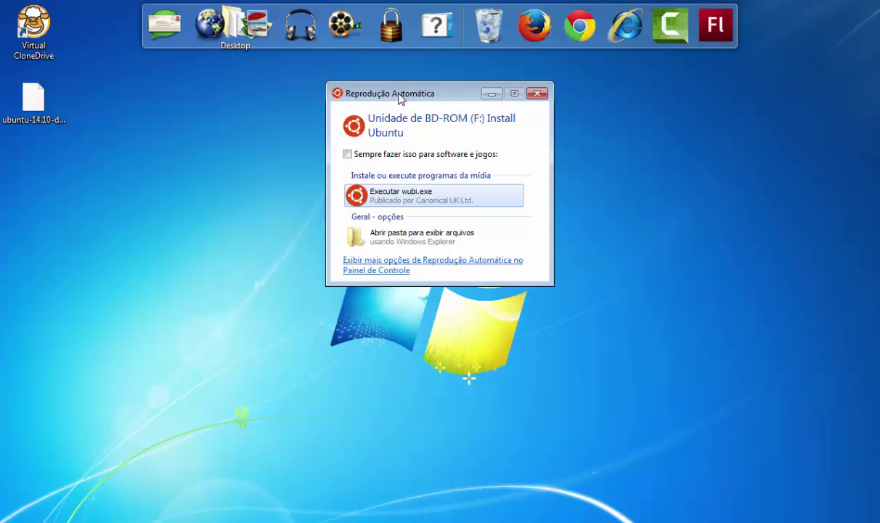
pyautogui.moveTo(402, 94); pyautogui.dragTo(389, 111)
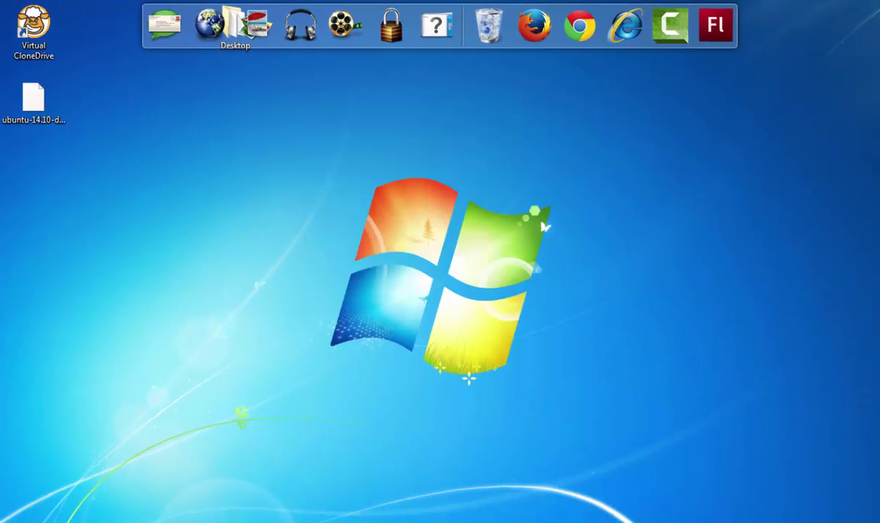
# - Open Computer and unmount the Ubuntu image from BD-ROM drive F: using the Virtual CloneDrive options
pyautogui.press('super+e')
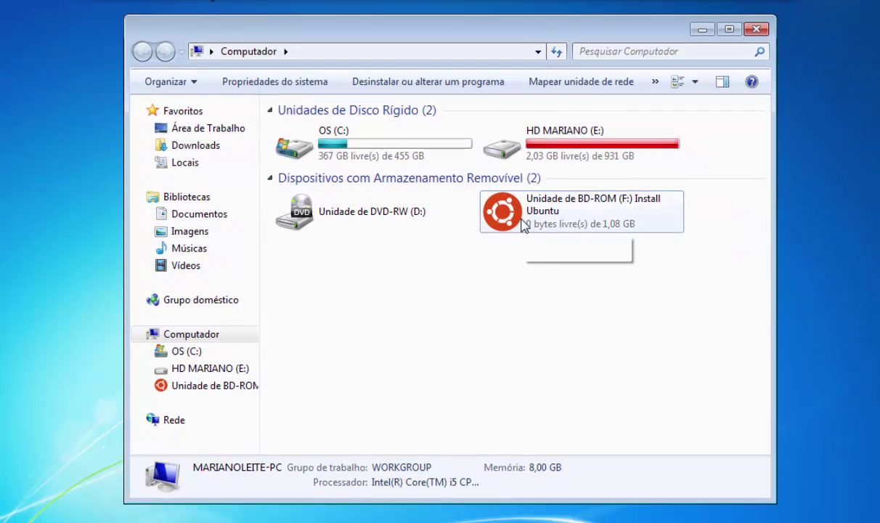
pyautogui.moveTo(523, 226)
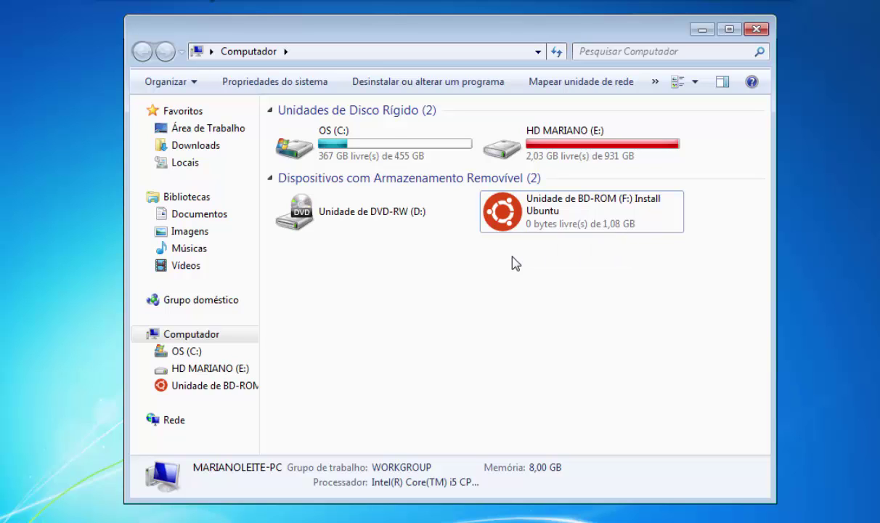
pyautogui.click(517, 212)
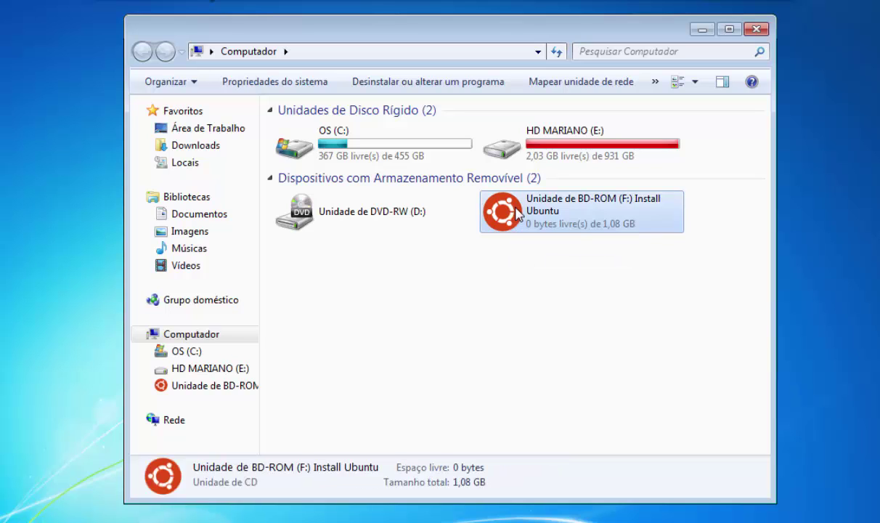
pyautogui.rightClick(517, 212)
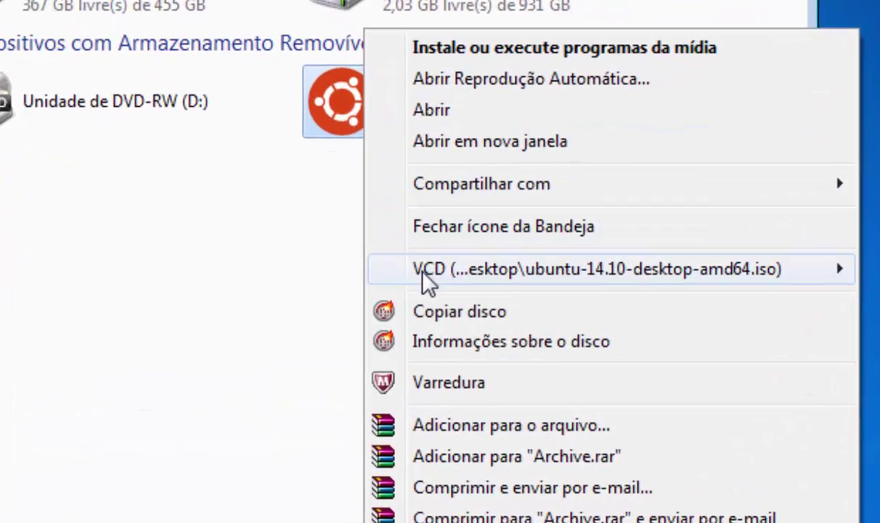
pyautogui.moveTo(428, 280)
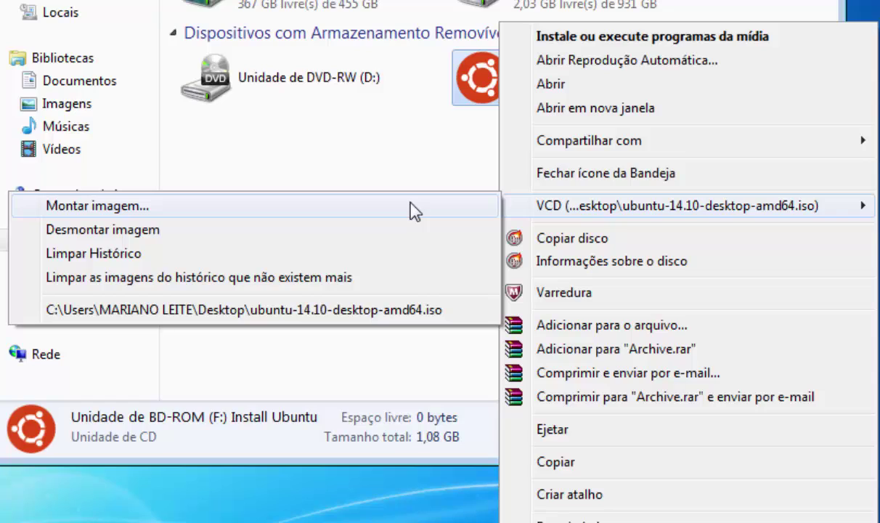
pyautogui.click(283, 241)
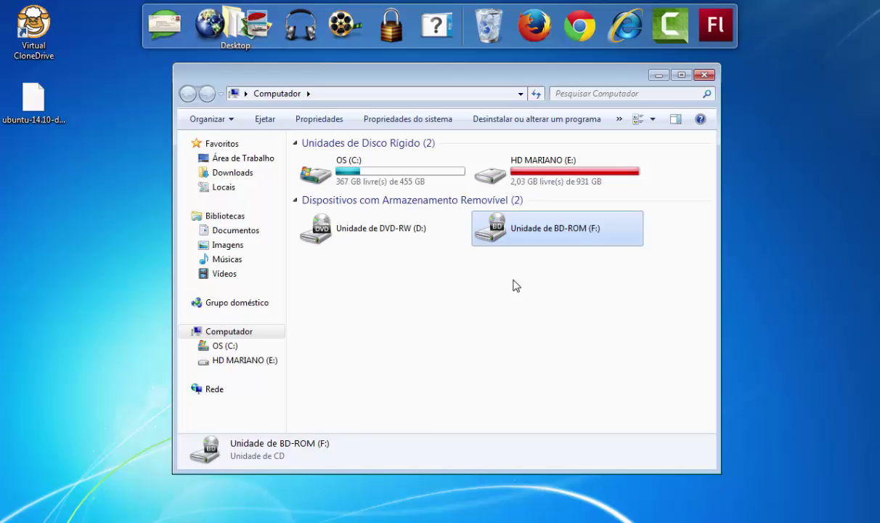
pyautogui.click(530, 251)
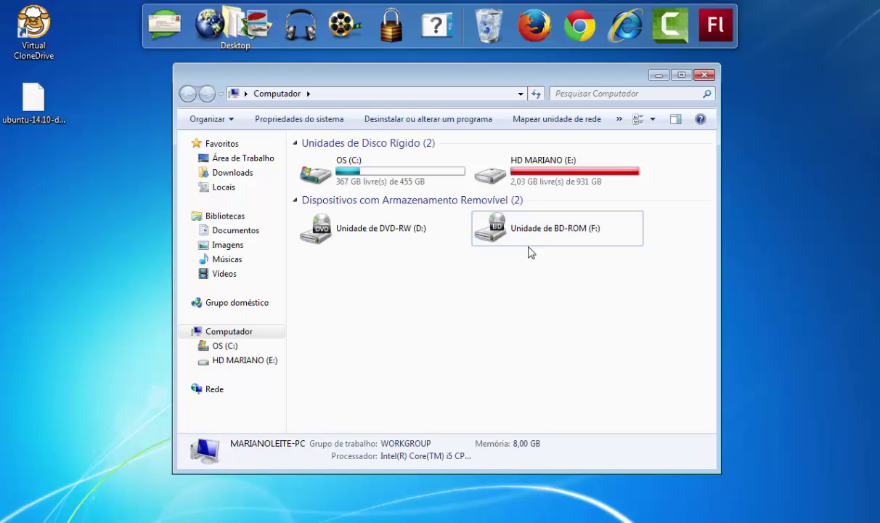
pyautogui.click(516, 230)
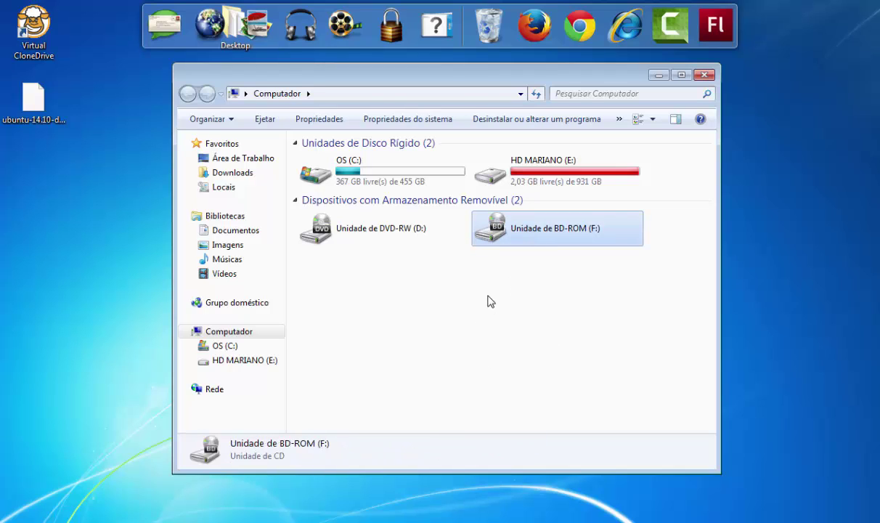